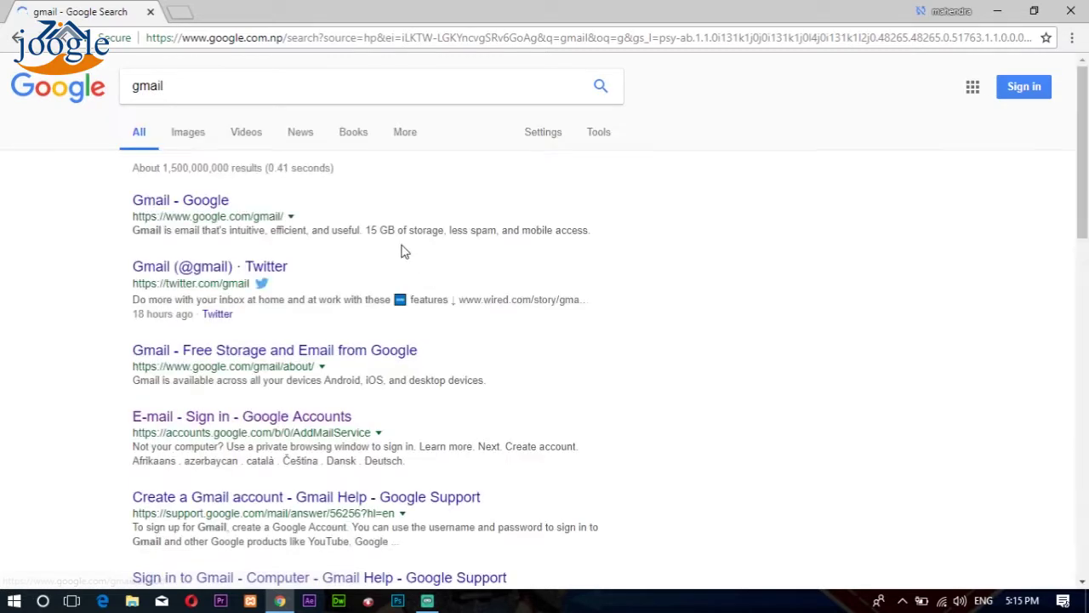
# Step: Search Google for gmail to list its results and the Gmail information panel
pyautogui.click(236, 417)
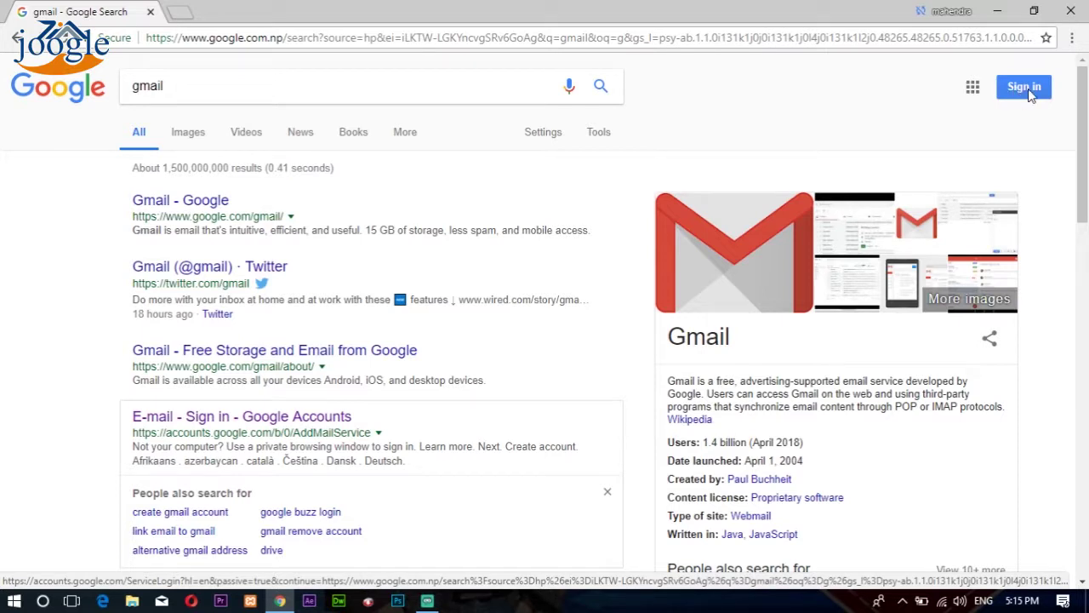
# Step: Go from Sign in through Use another account to the Create account sign-up form
pyautogui.click(1030, 95)
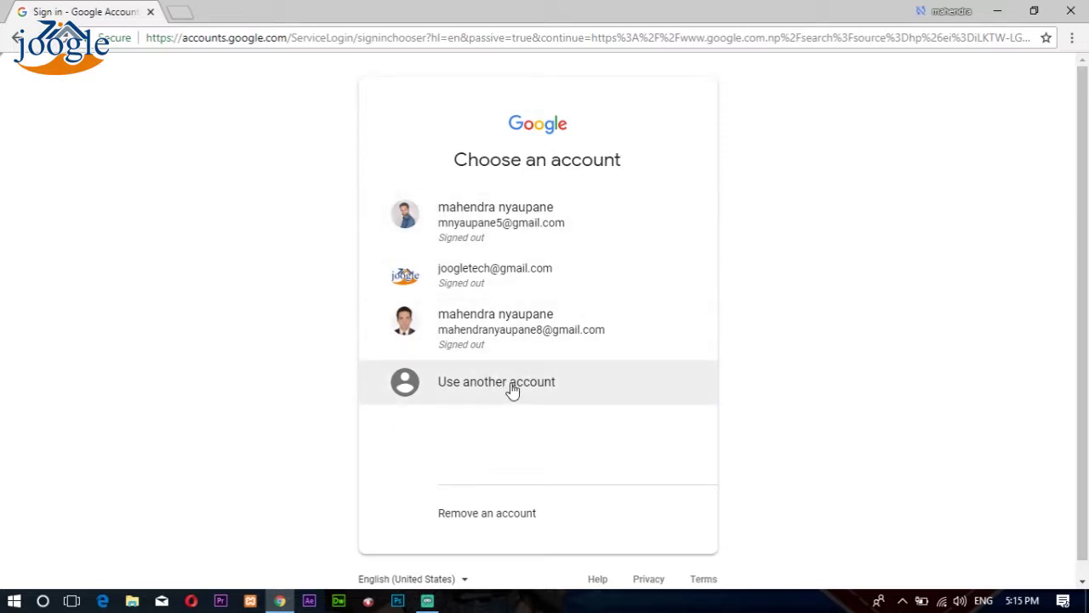
pyautogui.click(512, 389)
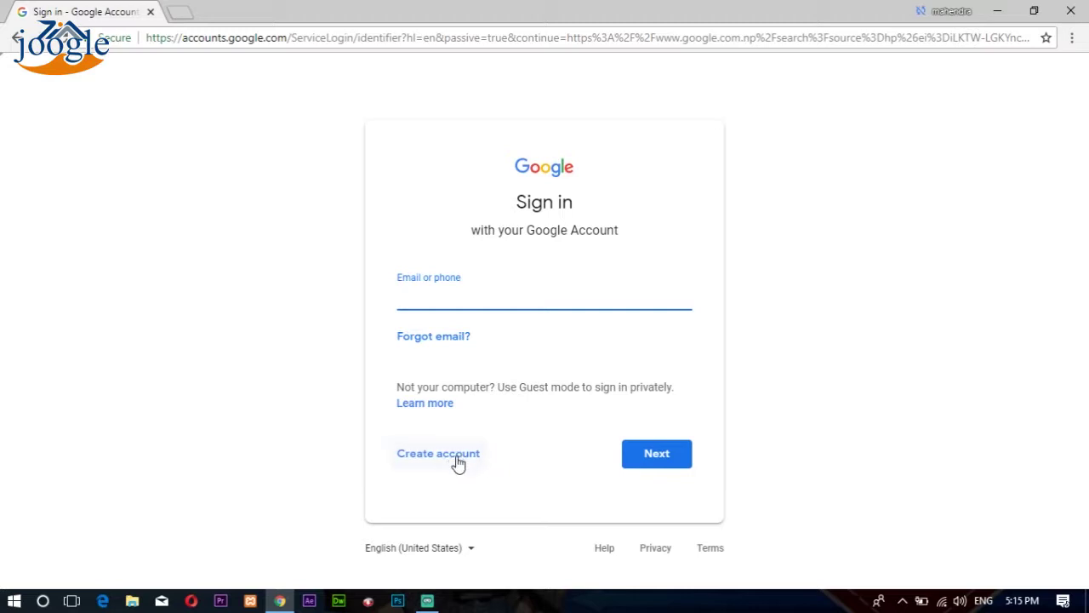
pyautogui.click(460, 459)
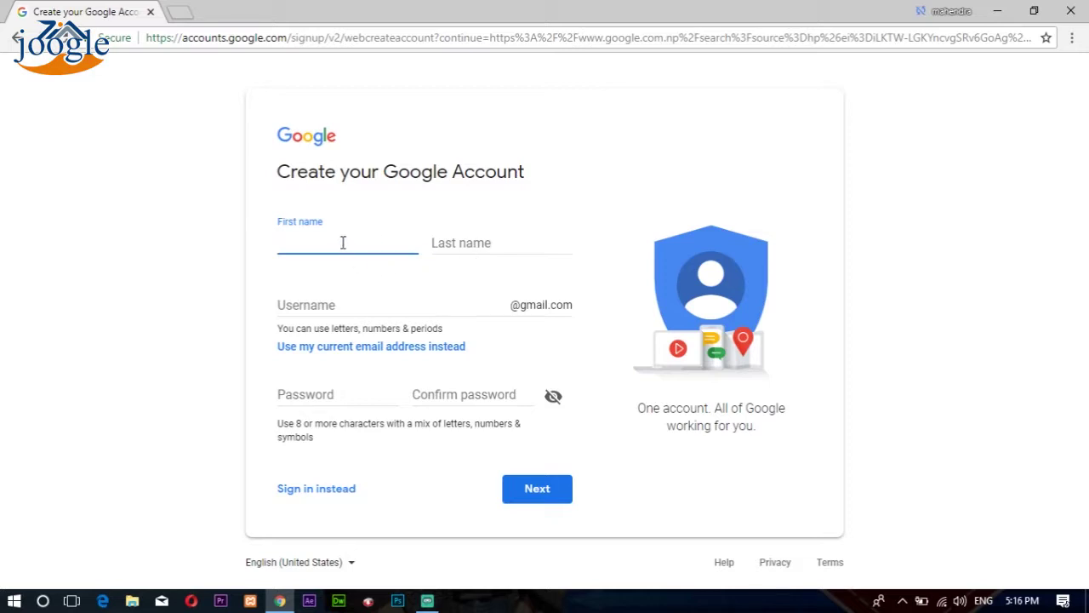
# Step: Enter the account holder's first and last name
pyautogui.click(494, 245)
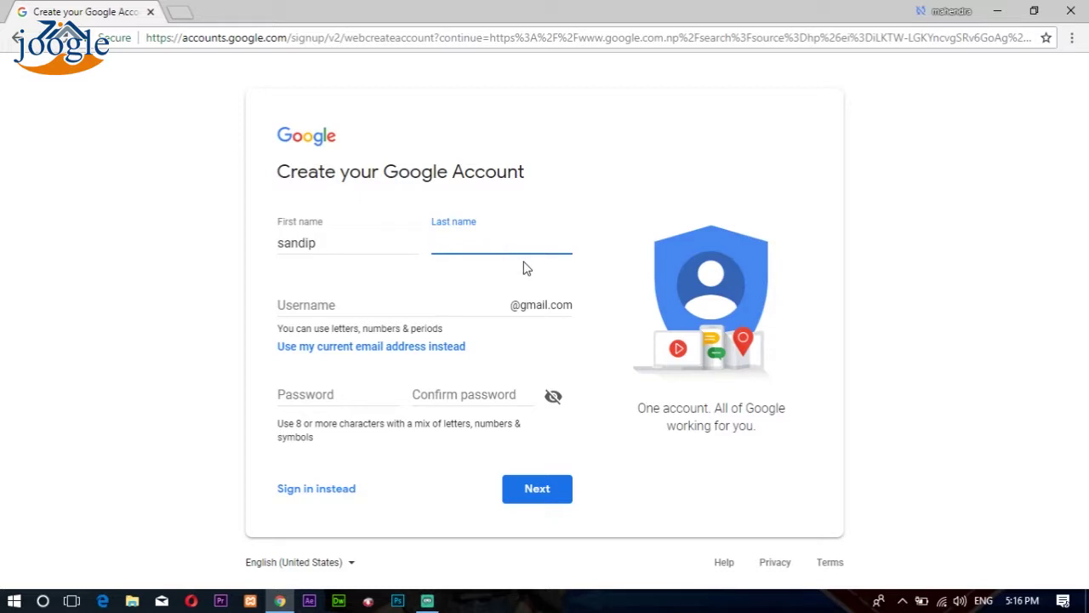
# Step: Try a Gmail username, then switch to using an existing email address instead
pyautogui.click(396, 303)
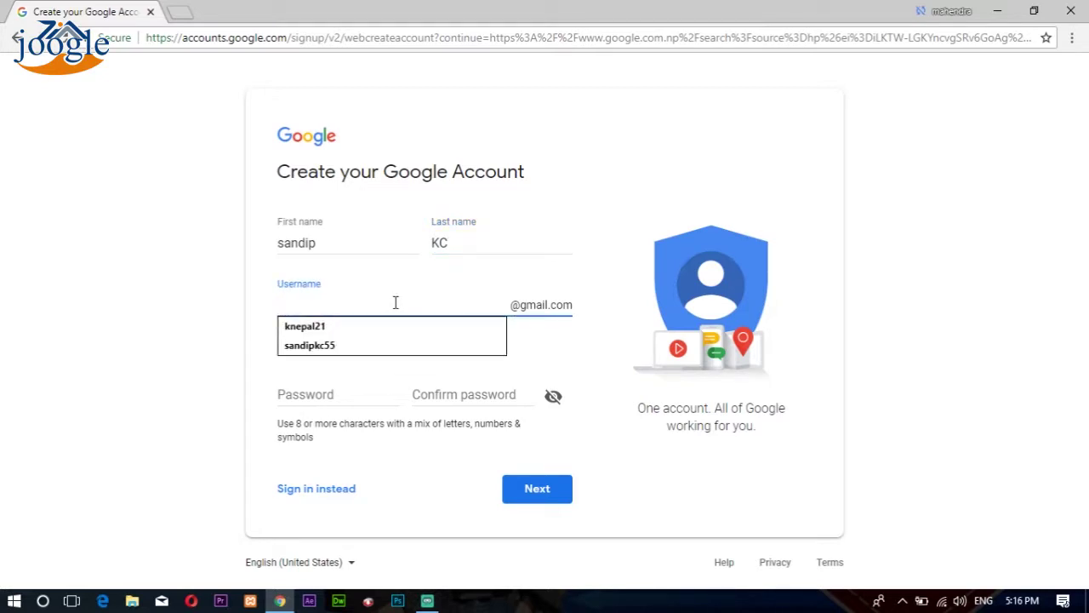
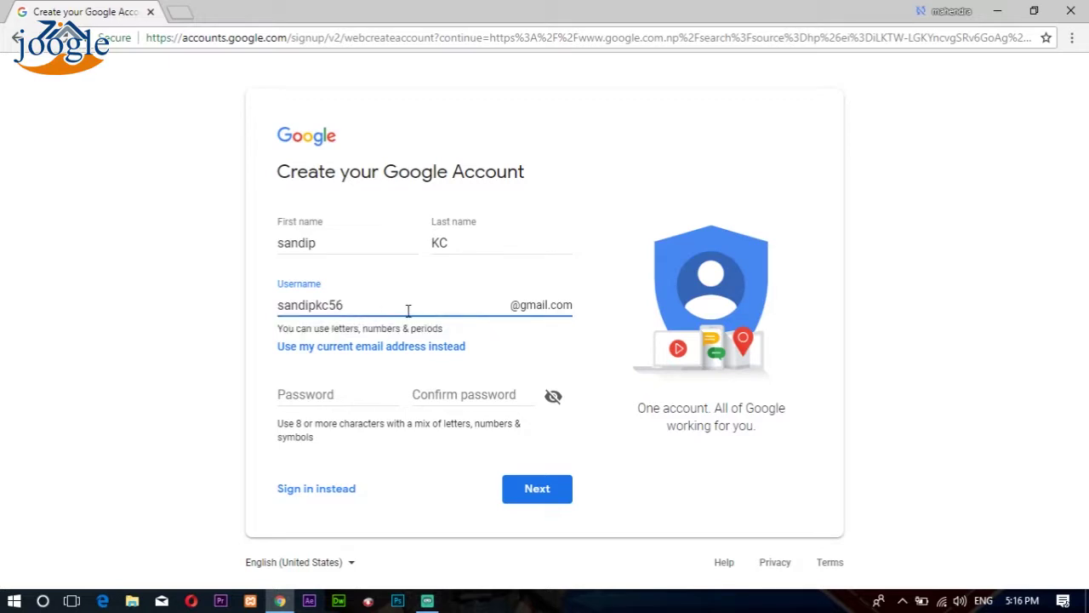
pyautogui.click(436, 354)
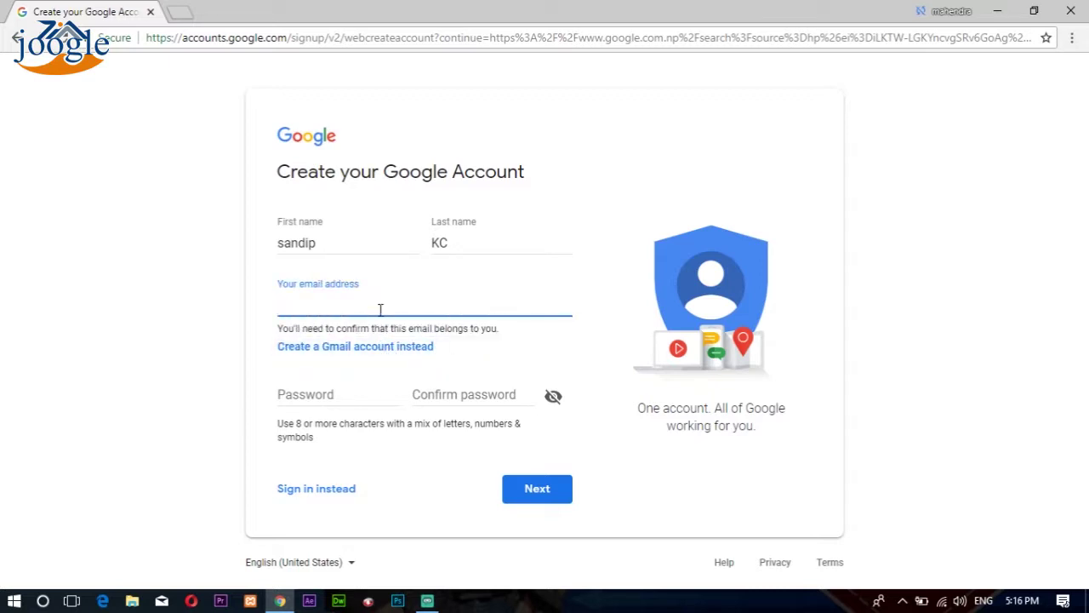
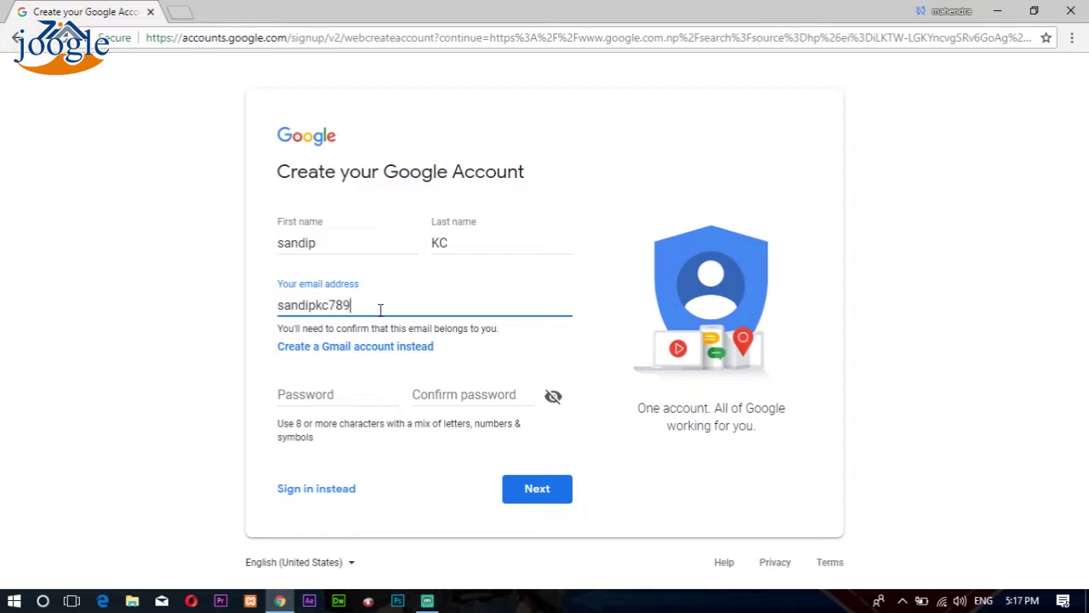
# Step: Enter the existing email address and a first attempt at the password
pyautogui.click(236, 313)
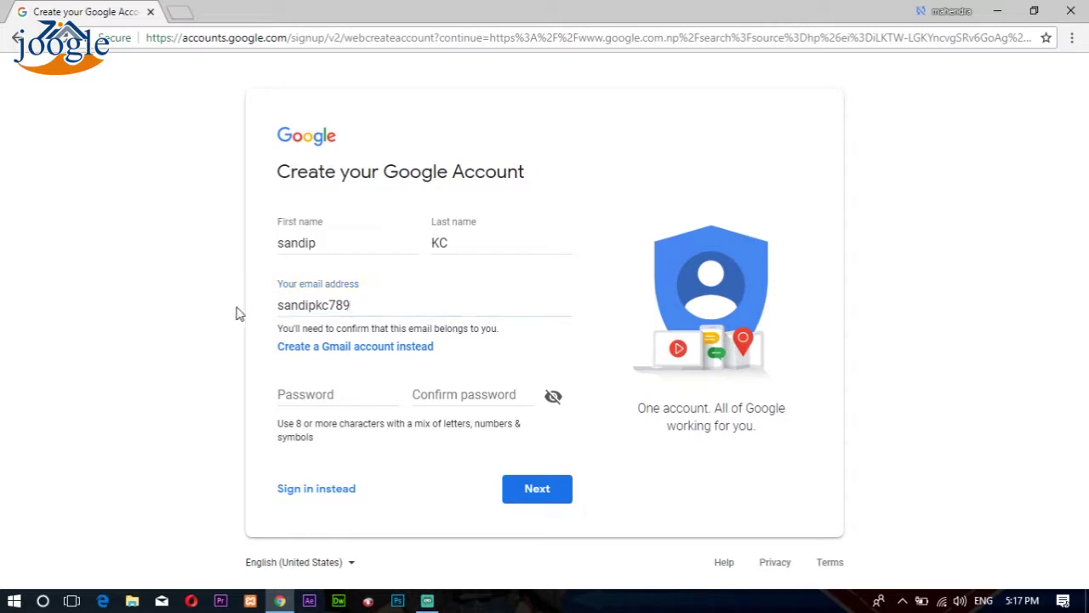
pyautogui.click(344, 395)
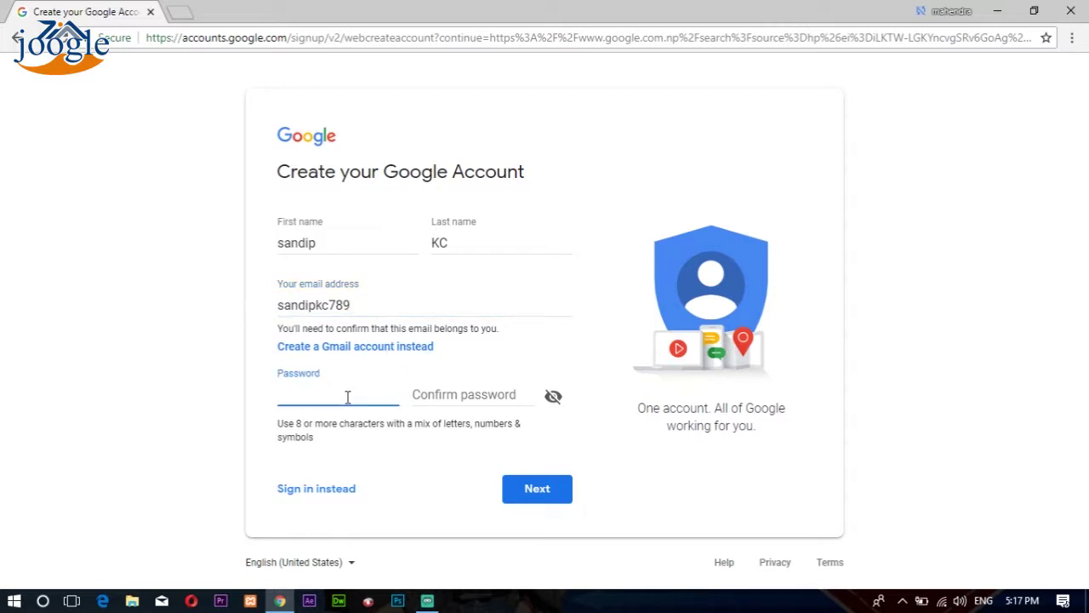
pyautogui.write('••')
pyautogui.write('••')
pyautogui.press('BackSpace')
pyautogui.write('••••••')
# Step: Retype a 13-character password and repeat it in Confirm password
pyautogui.click(468, 396)
pyautogui.write('••')
pyautogui.press('BackSpace')
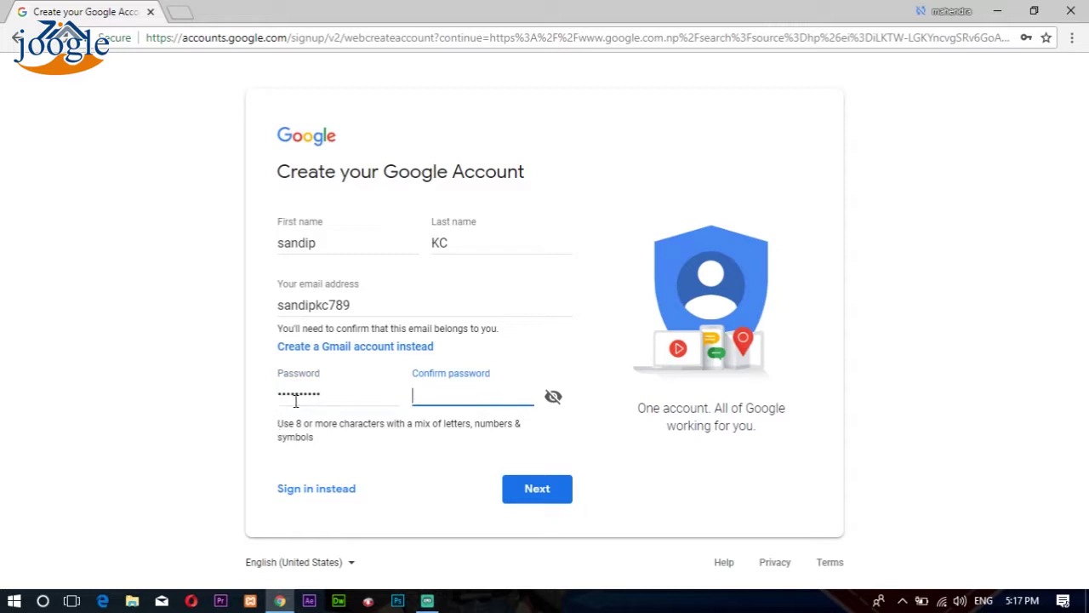
pyautogui.moveTo(347, 397); pyautogui.dragTo(242, 400)
pyautogui.press('BackSpace')
pyautogui.write('••')
pyautogui.press('BackSpace')
pyautogui.press('BackSpace')
pyautogui.write('••••••••••')
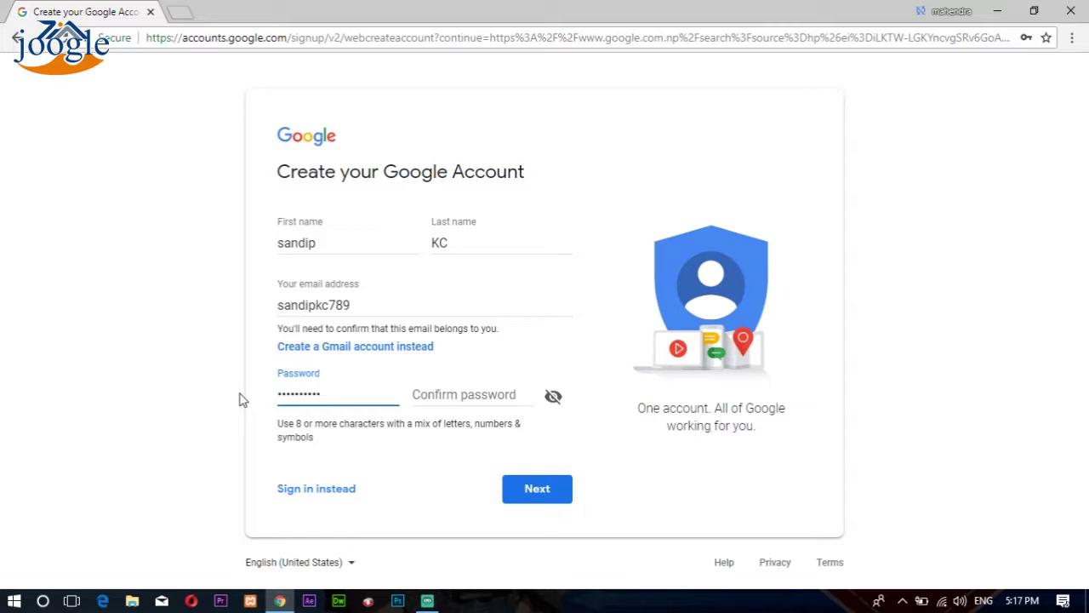
pyautogui.write('•••')
pyautogui.click(485, 393)
pyautogui.write('•••••')
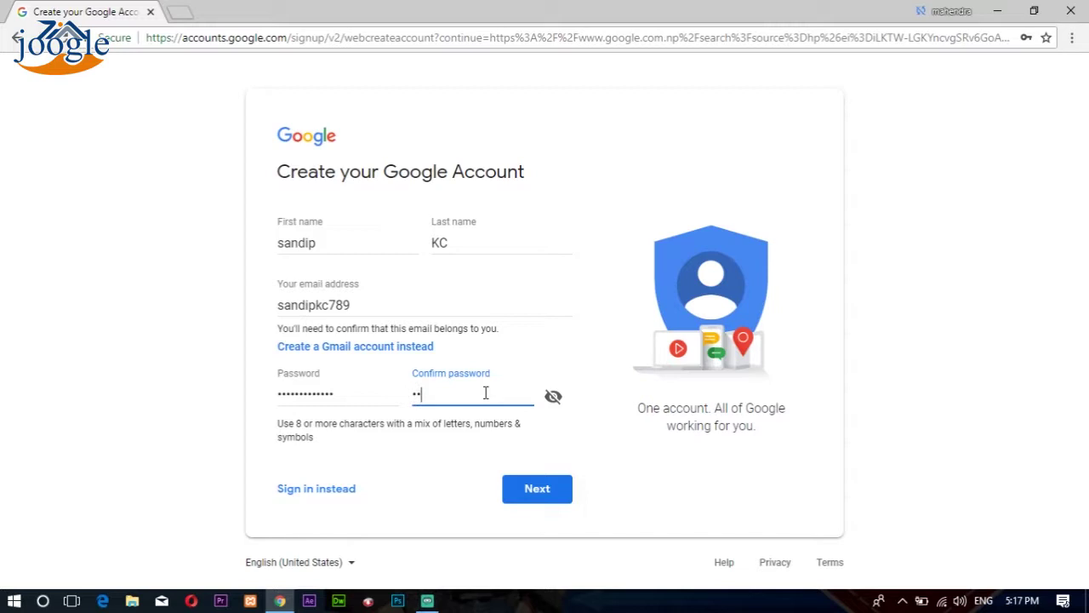
pyautogui.write('••••••••')
pyautogui.click(546, 492)
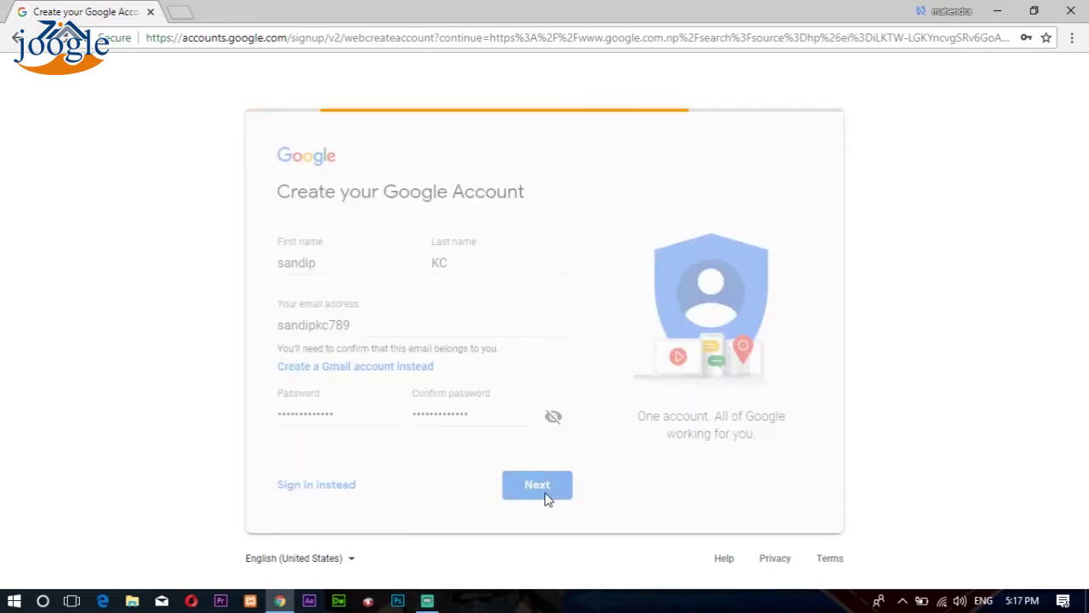
pyautogui.click(361, 328)
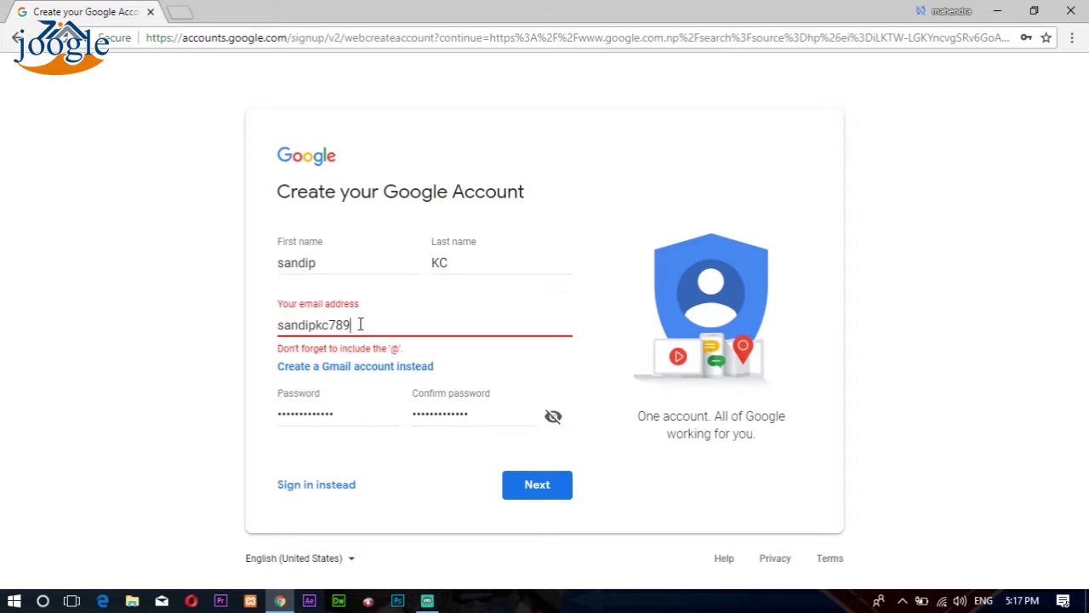
pyautogui.write('@gmail.com')
pyautogui.click(536, 487)
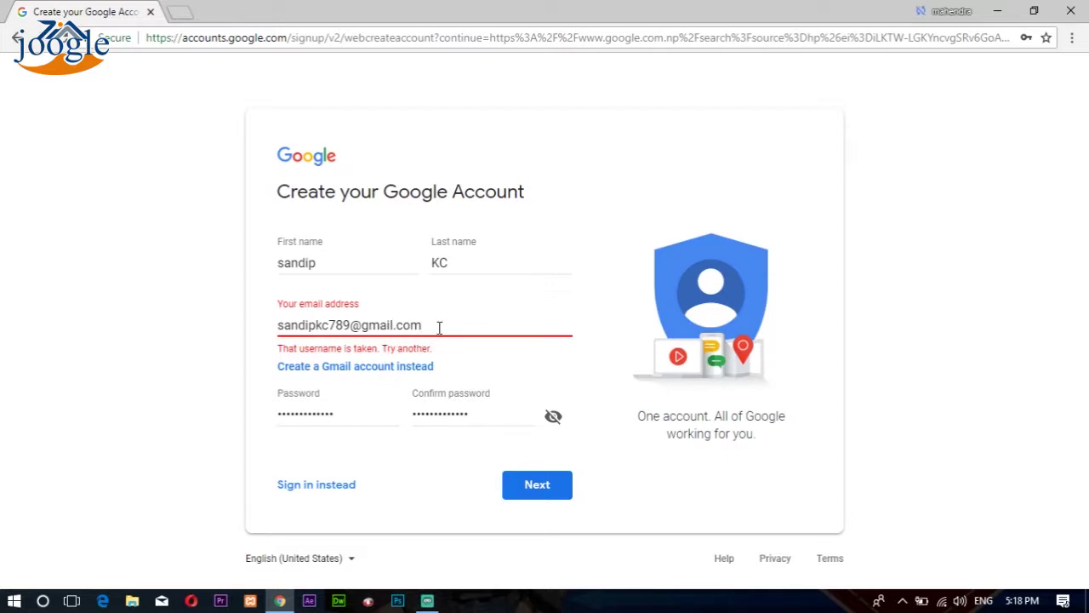
# Step: Switch back to a new Gmail address, use the suggested username with a new ending, and submit
pyautogui.click(401, 374)
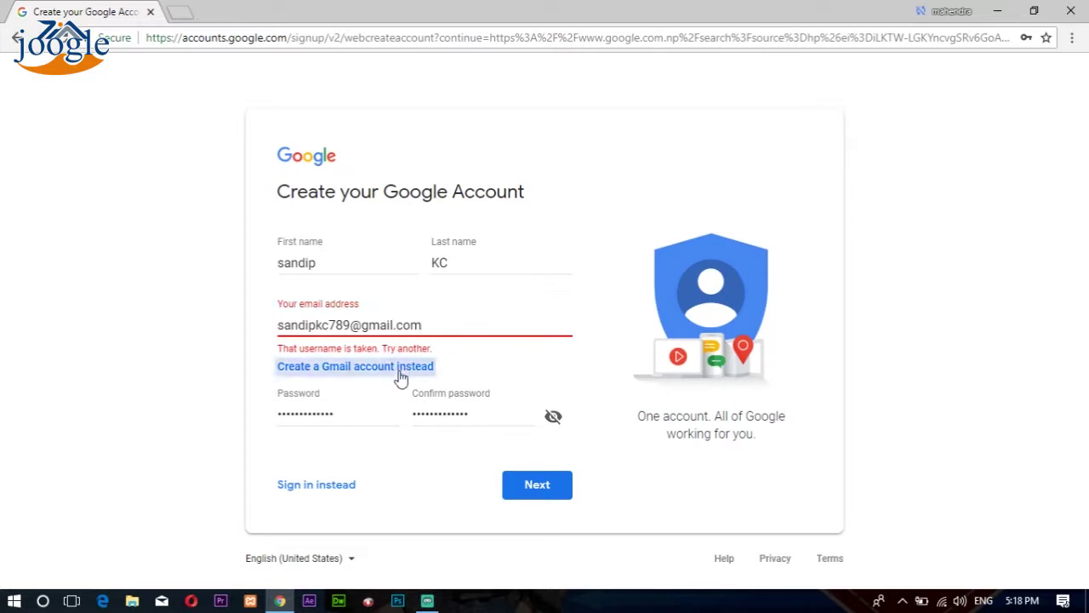
pyautogui.click(383, 329)
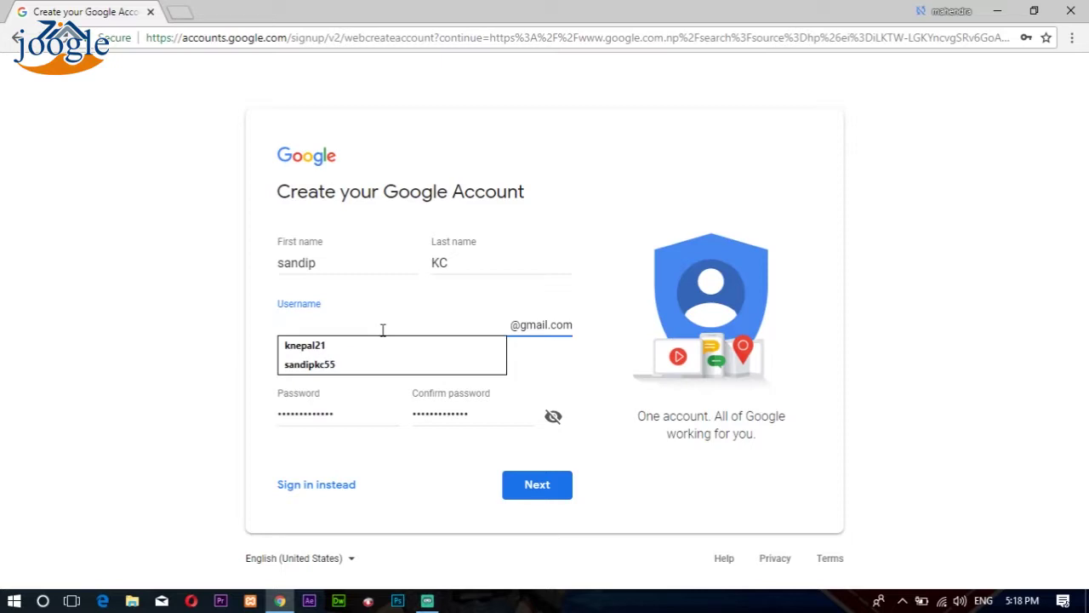
pyautogui.write('sa')
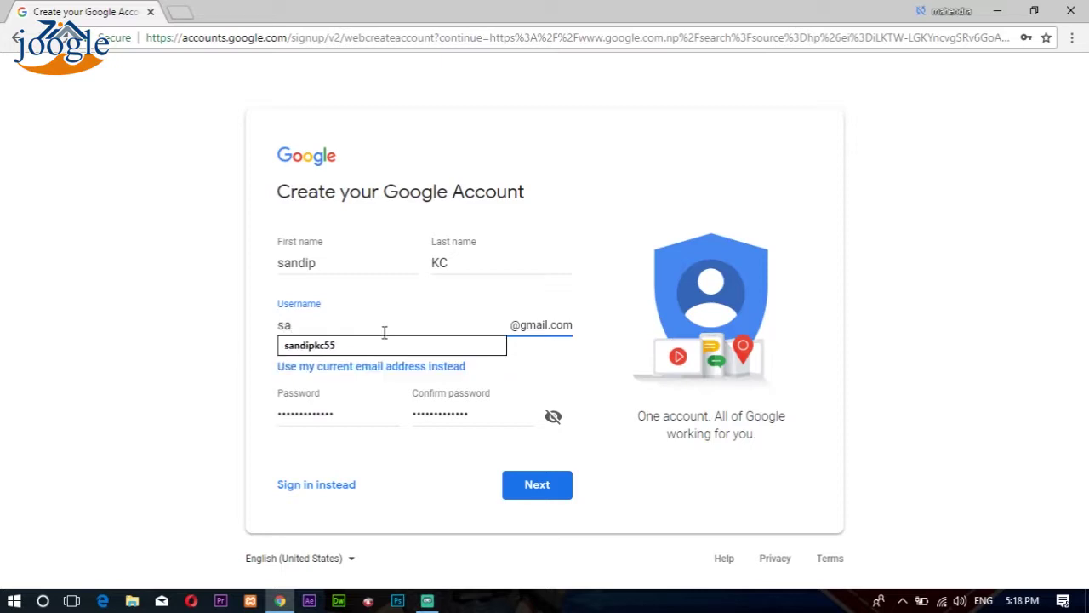
pyautogui.press('Down')
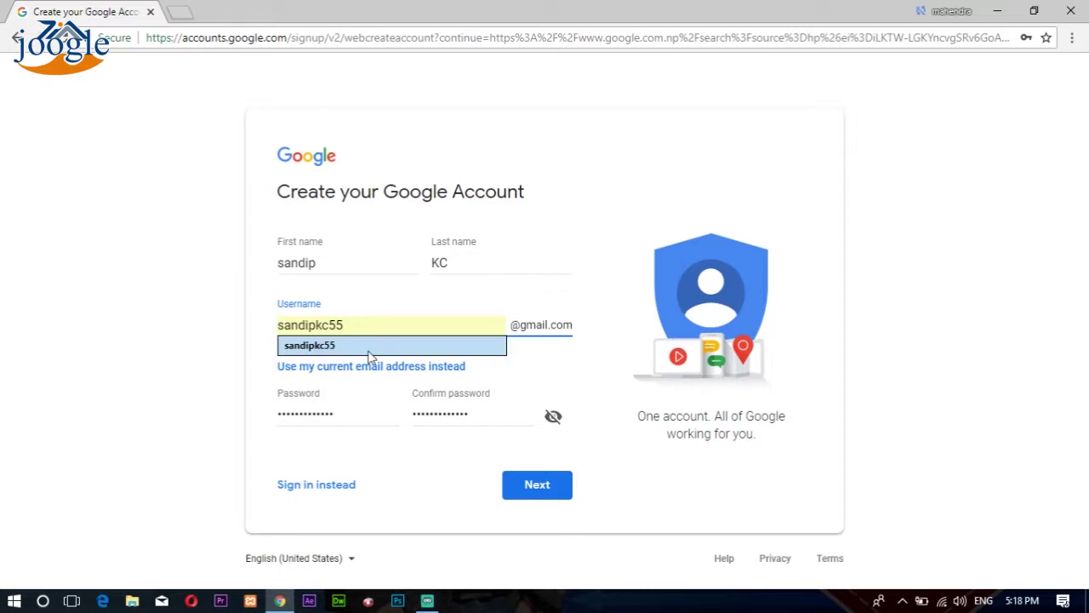
pyautogui.click(372, 350)
pyautogui.press('BackSpace')
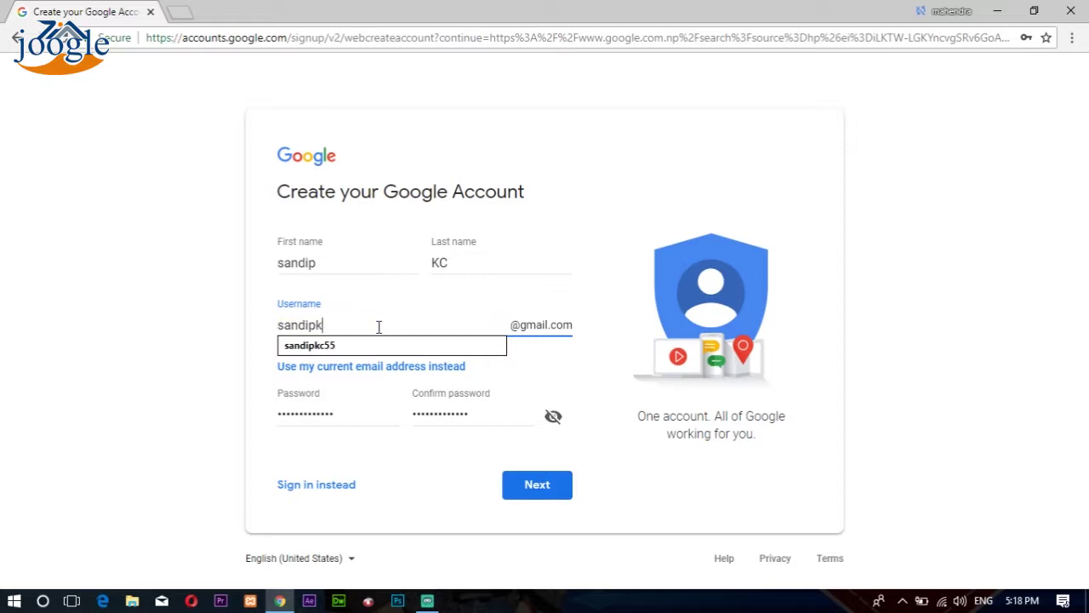
pyautogui.write('1235')
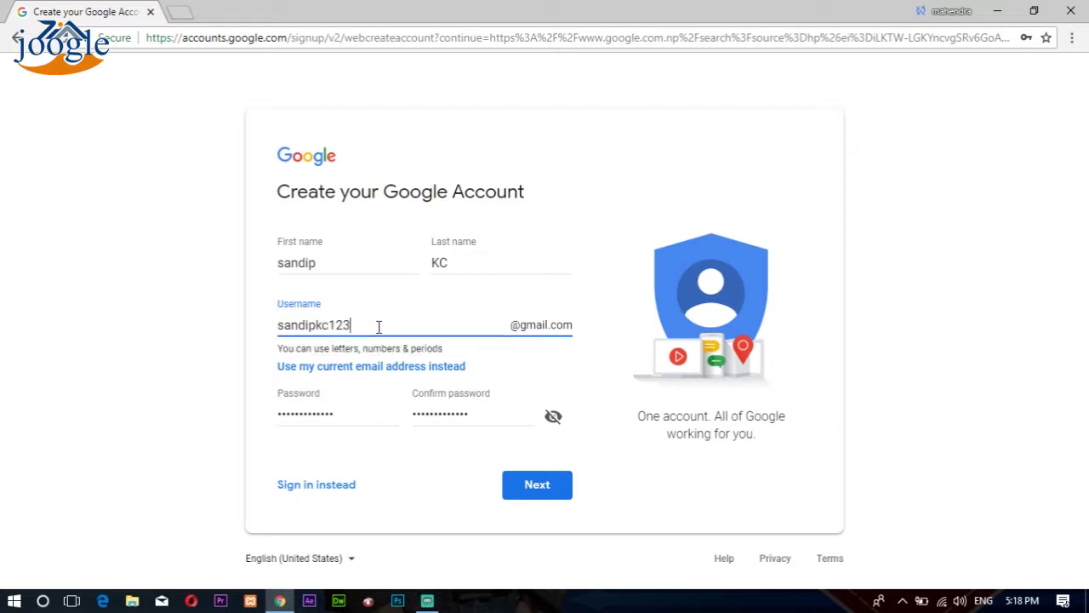
pyautogui.click(539, 488)
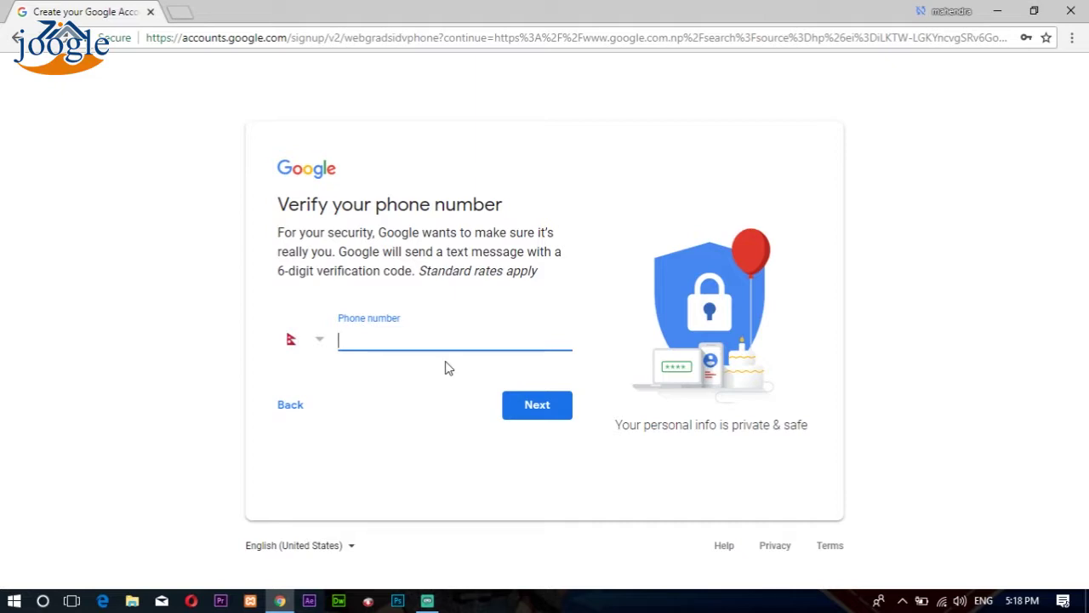
# Step: Fill in the saved phone number and request a verification code
pyautogui.write('98')
pyautogui.press('BackSpace')
pyautogui.write('921')
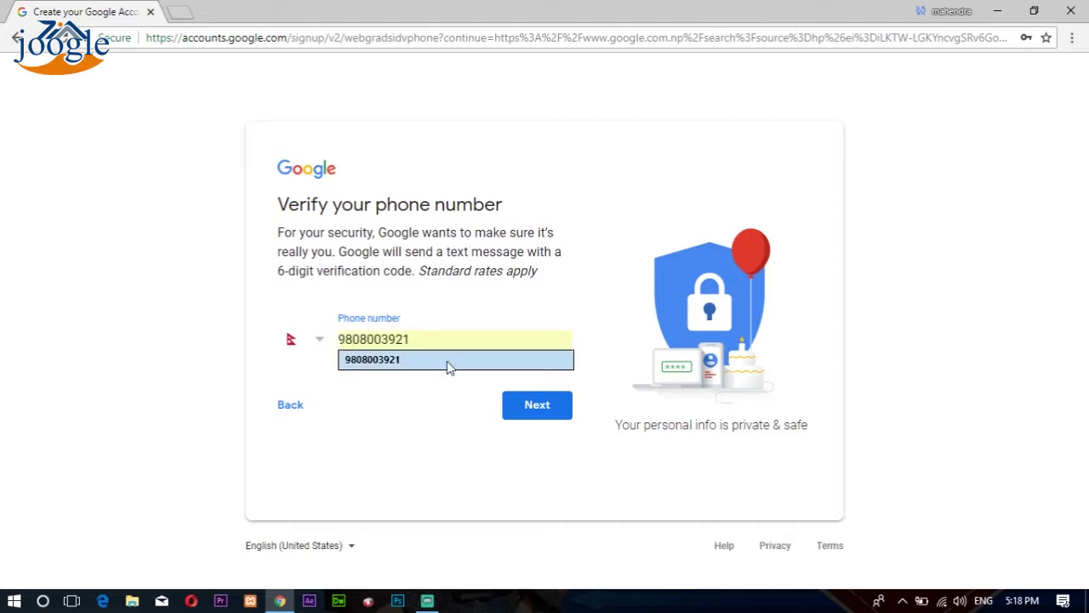
pyautogui.click(448, 366)
pyautogui.click(544, 407)
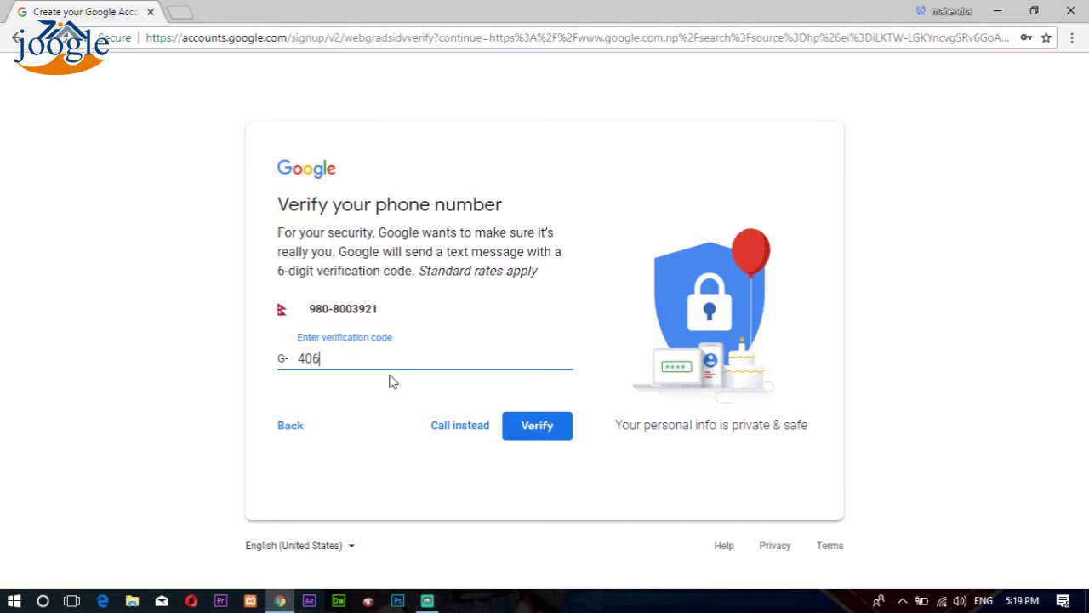
# Step: Type the six-digit verification code received on the phone
pyautogui.write('9')
pyautogui.press('Left')
pyautogui.press('Left')
pyautogui.write('1')
# Step: Submit the verification code, then set the birth month to January and day to 5
pyautogui.click(538, 434)
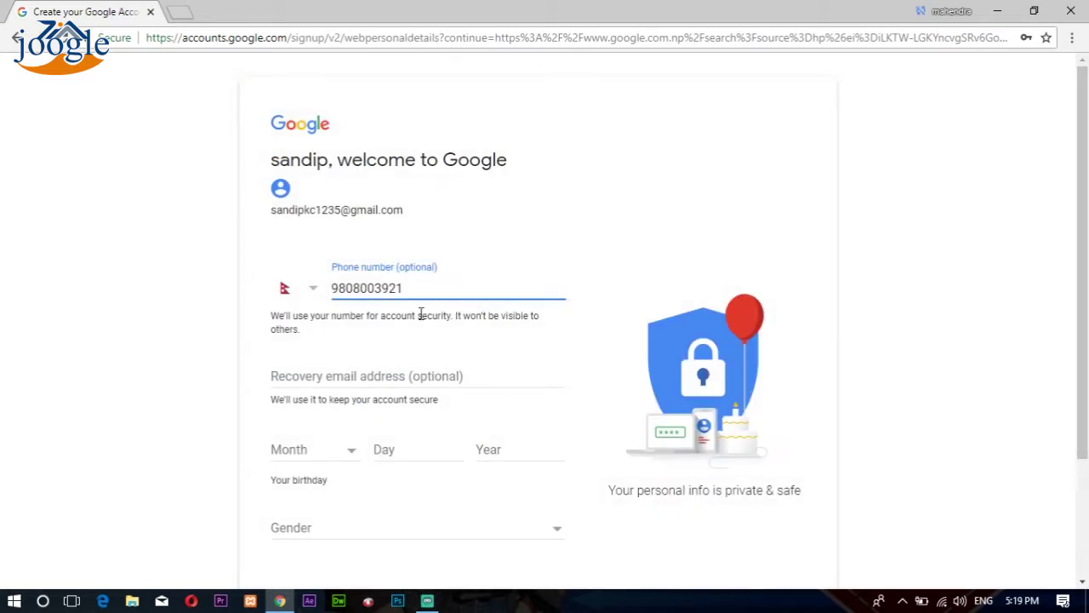
pyautogui.scroll(-2, 421, 314)
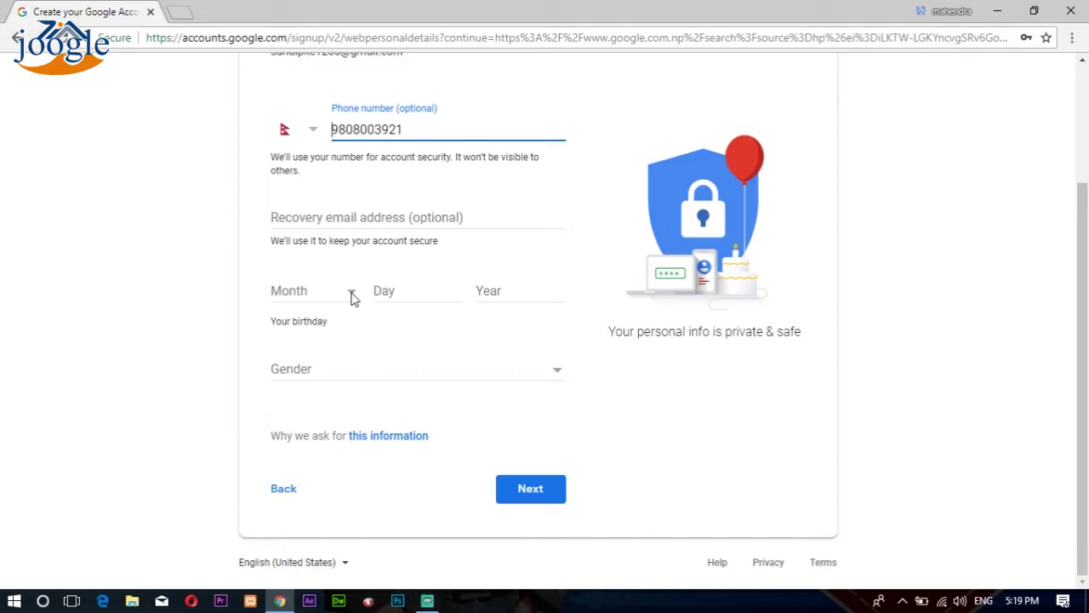
pyautogui.click(352, 296)
pyautogui.click(325, 311)
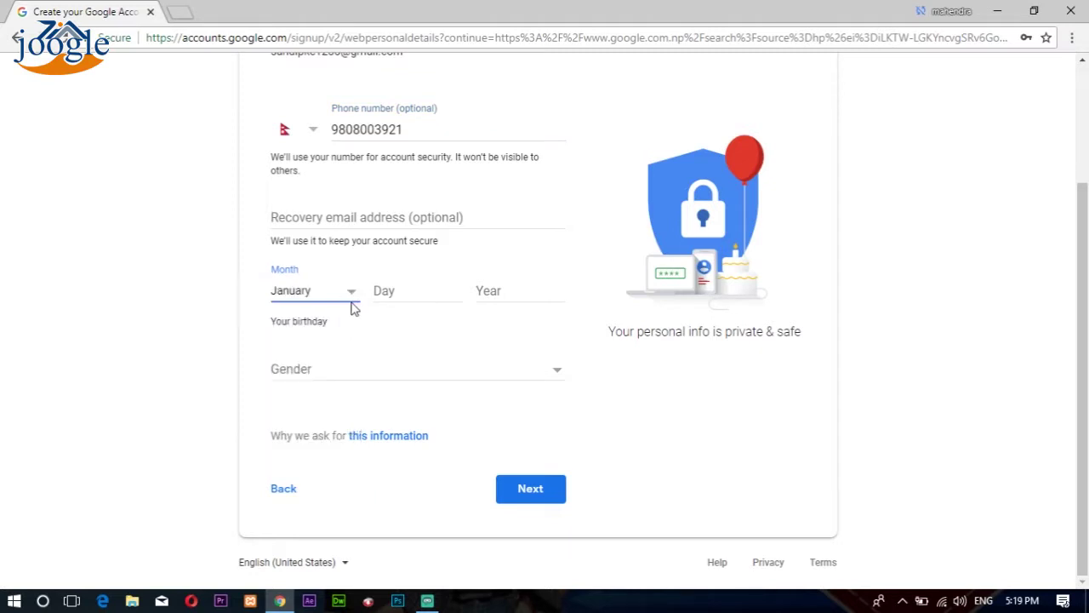
pyautogui.click(407, 290)
pyautogui.write('5')
# Step: Enter birth year 1995, choose gender Male, and submit
pyautogui.click(521, 293)
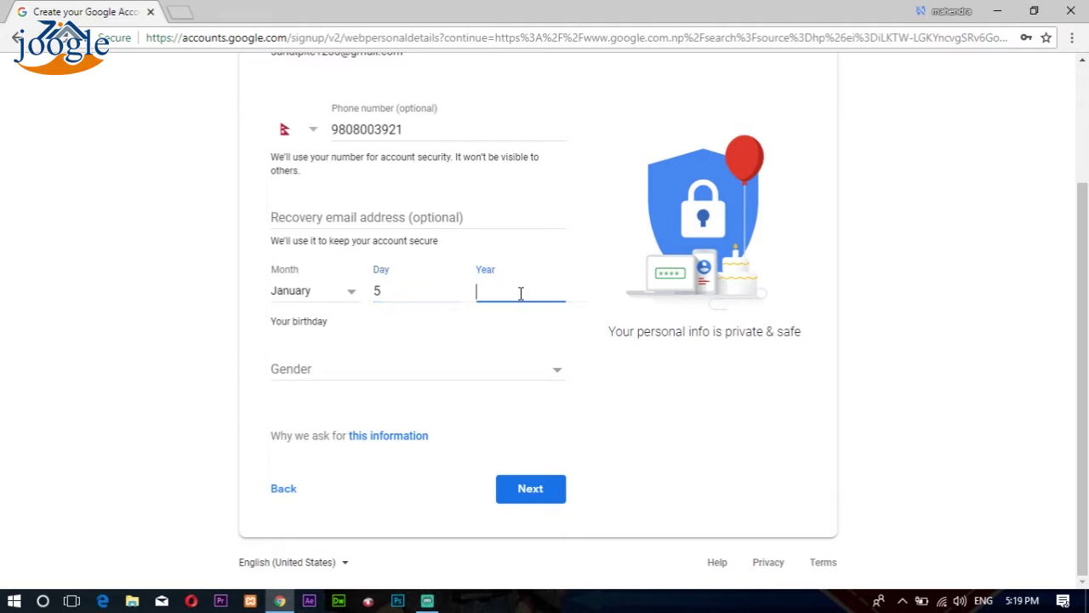
pyautogui.write('1995')
pyautogui.click(396, 372)
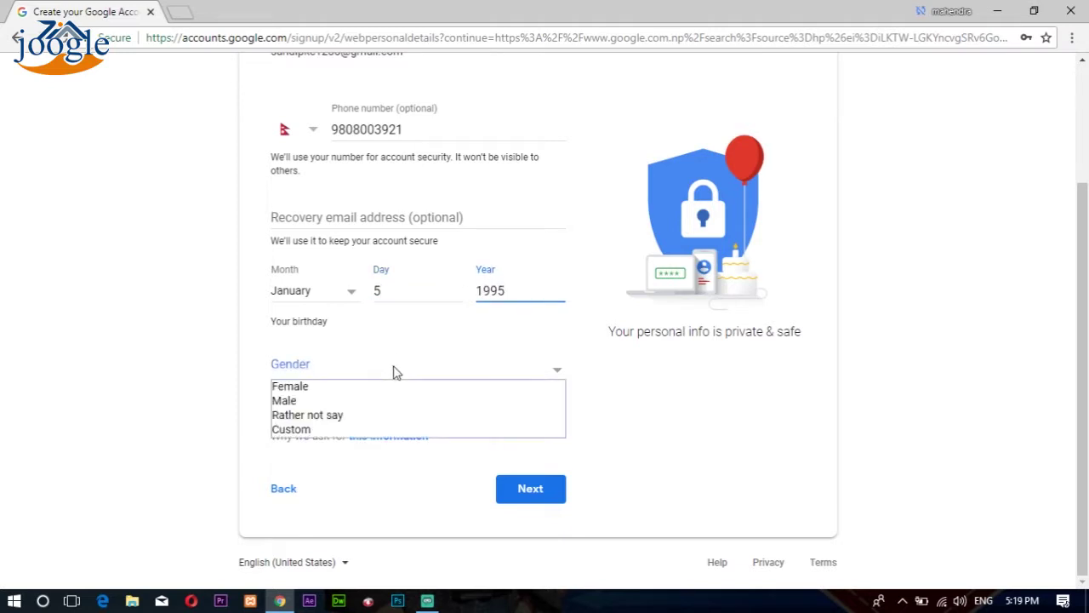
pyautogui.click(377, 402)
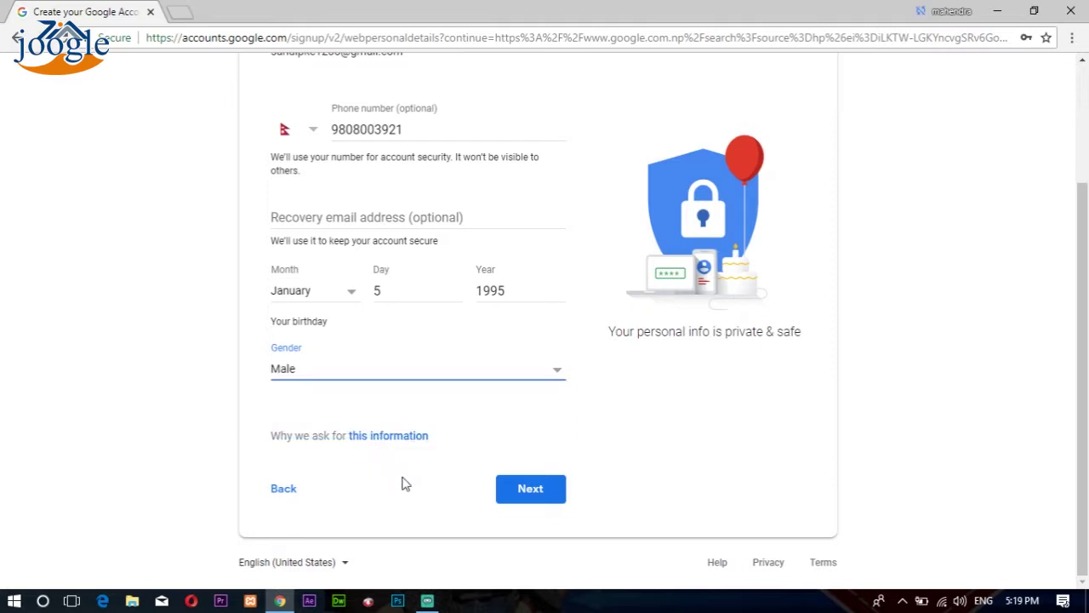
pyautogui.click(534, 492)
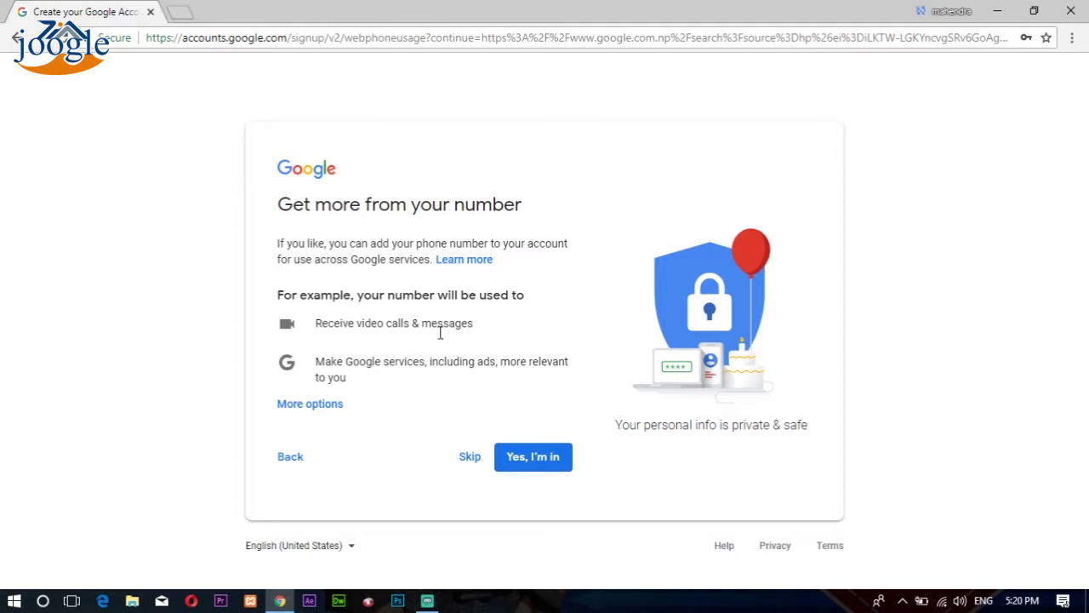
# Step: Skip the phone-number offer and accept the Privacy and Terms
pyautogui.click(471, 459)
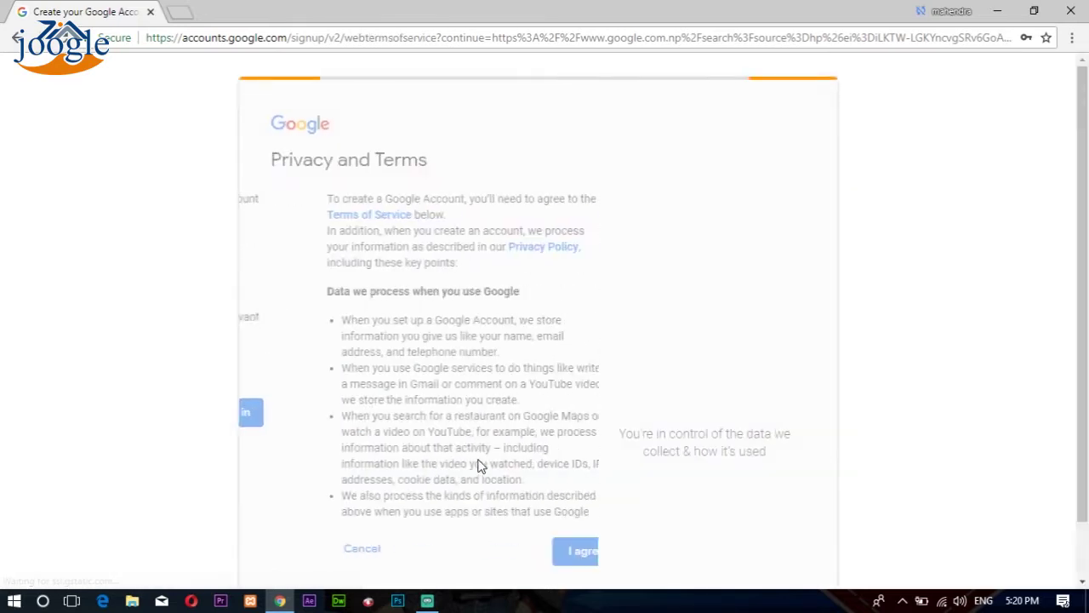
pyautogui.scroll(-15, 482, 460)
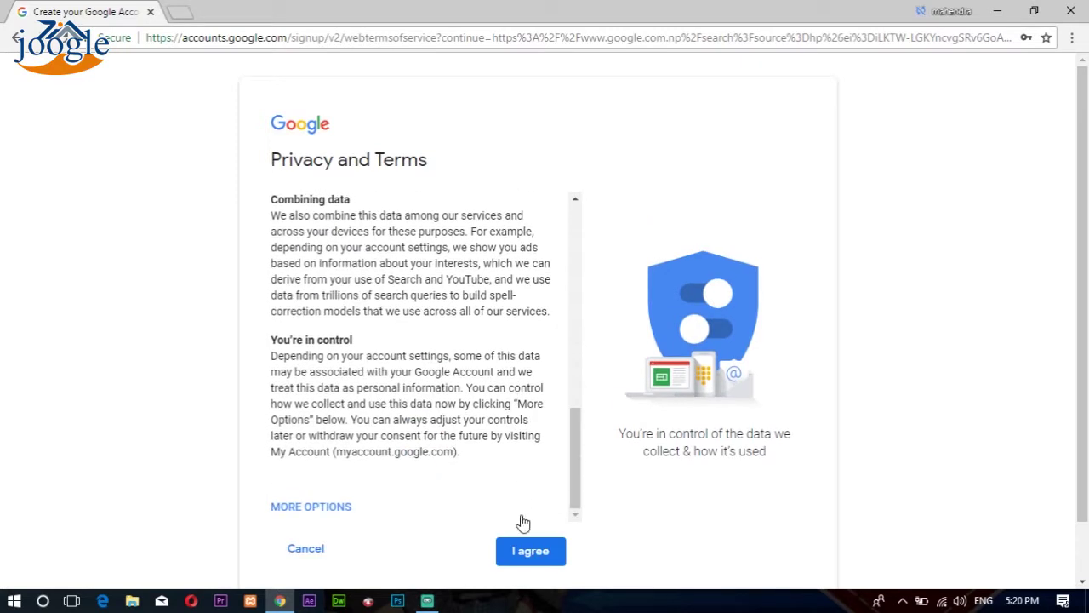
pyautogui.click(539, 496)
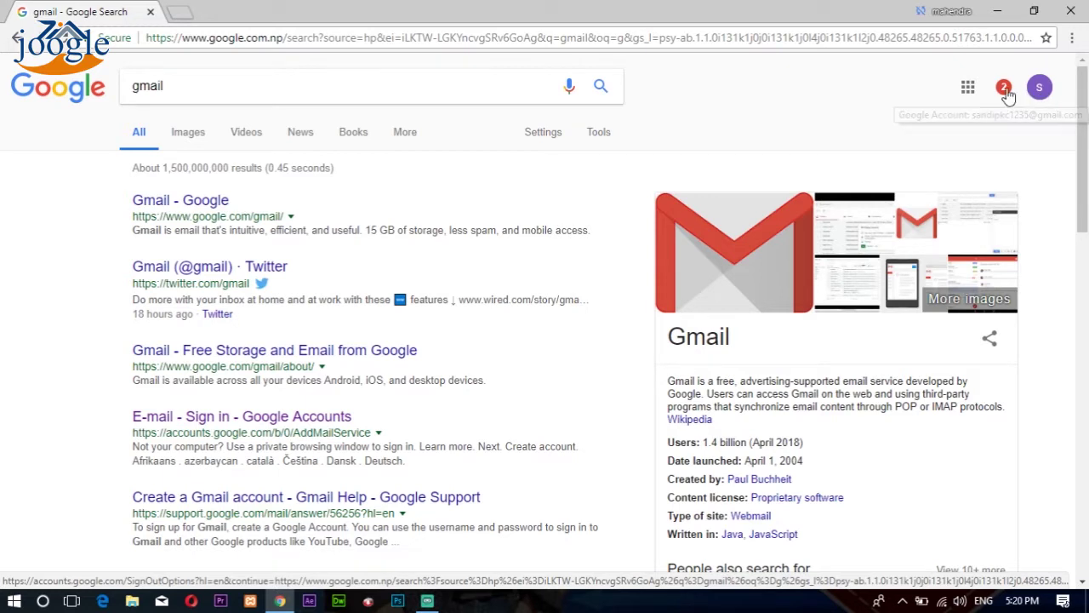
# Step: Open Gmail from the Google apps grid and dismiss the welcome and Choose a view dialogs
pyautogui.click(968, 87)
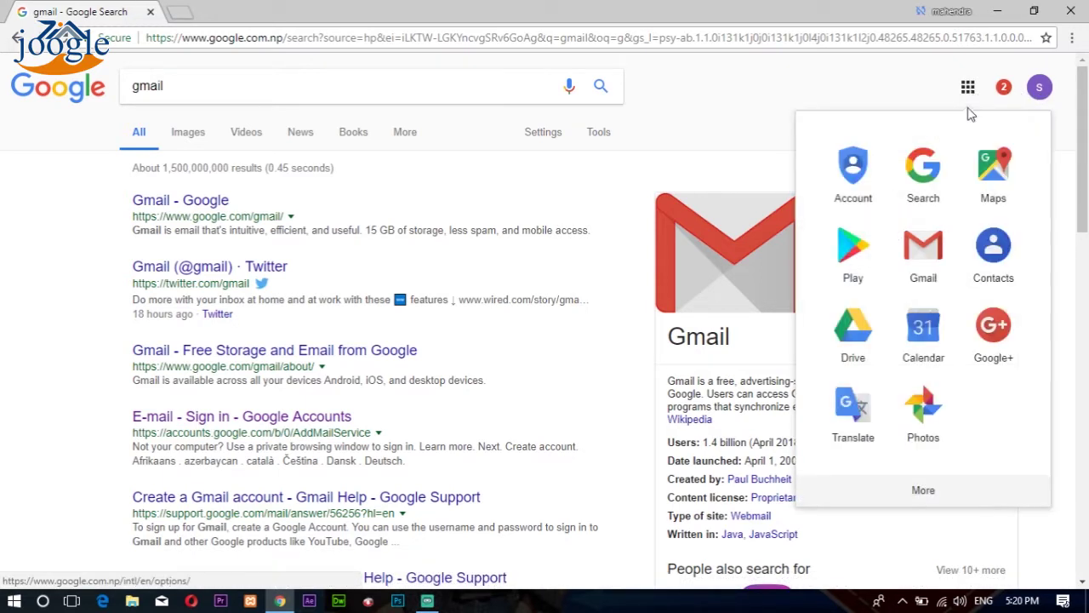
pyautogui.click(937, 247)
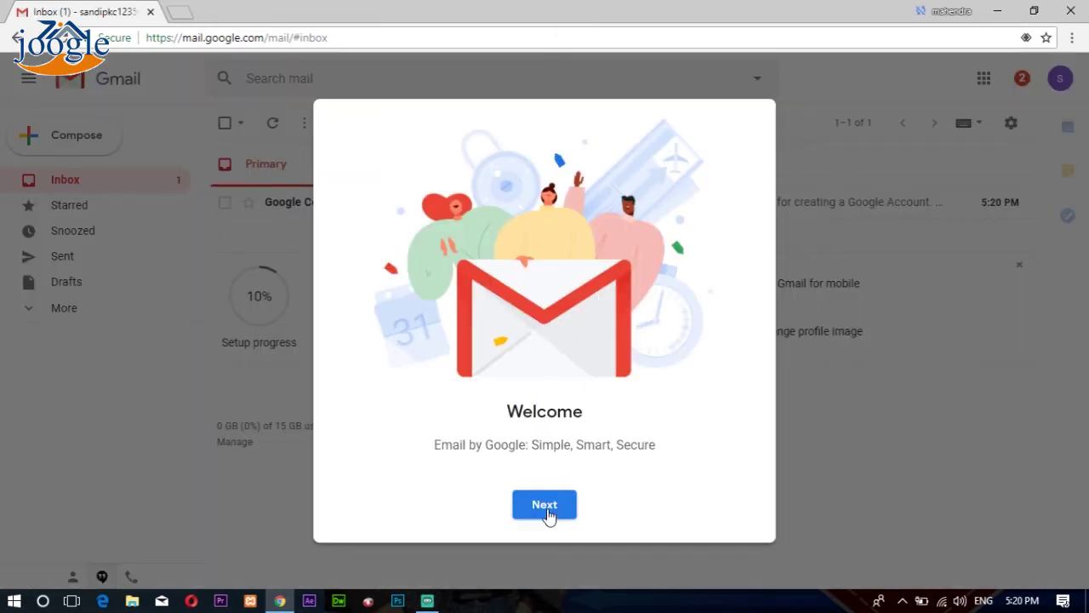
pyautogui.click(548, 510)
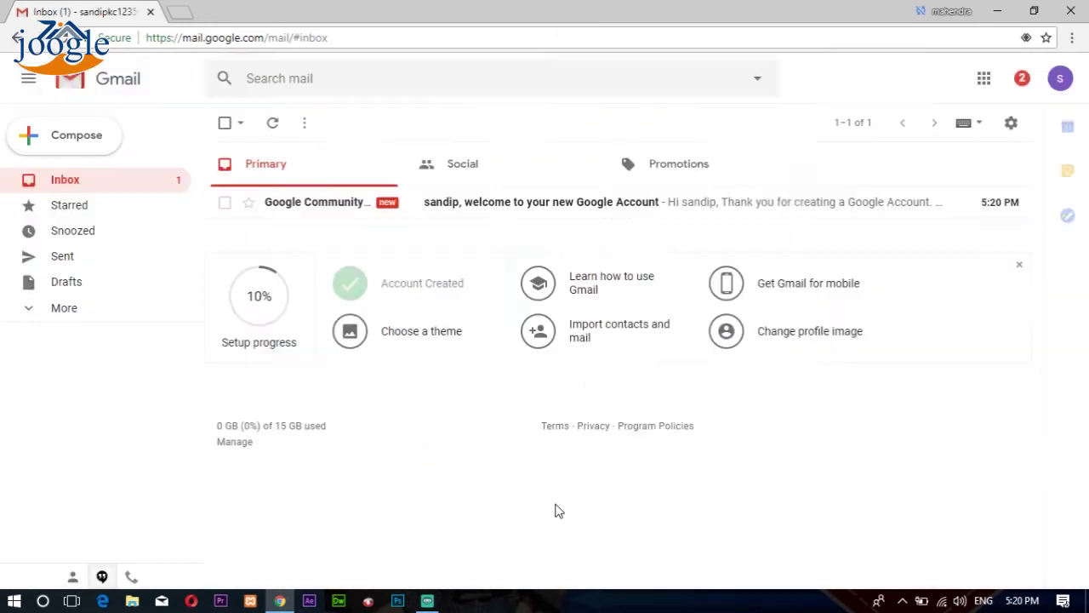
pyautogui.click(544, 505)
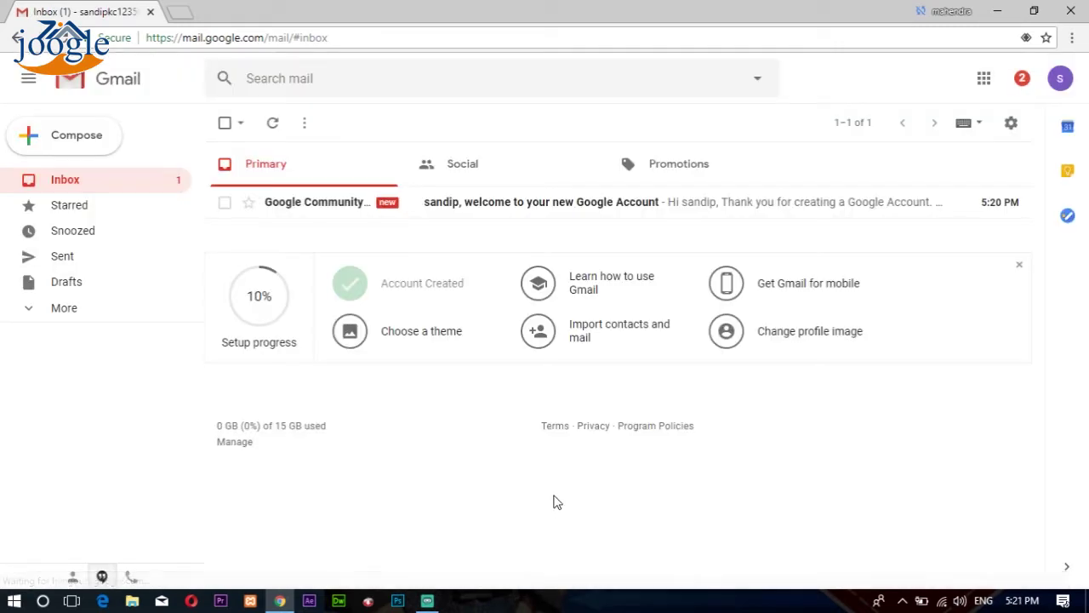